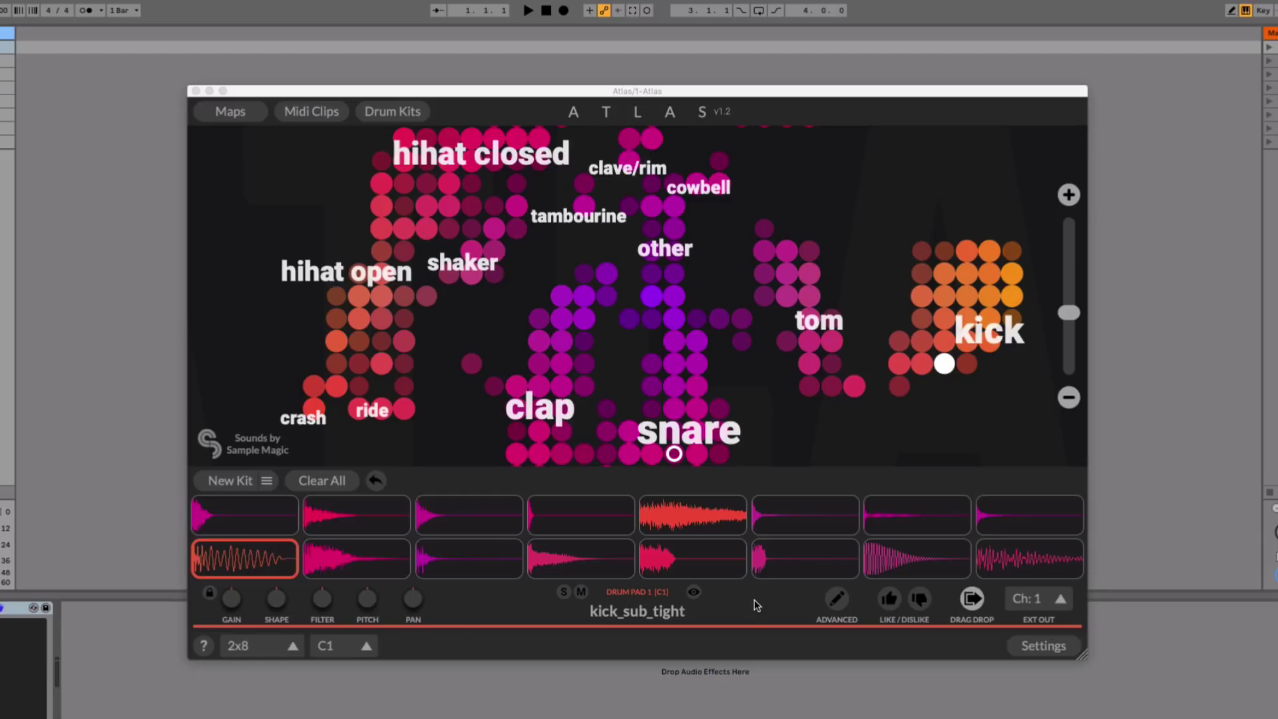
Open the advanced sample editing controls and audition the kick_sub_tight pad with its waveform shown
click(838, 601)
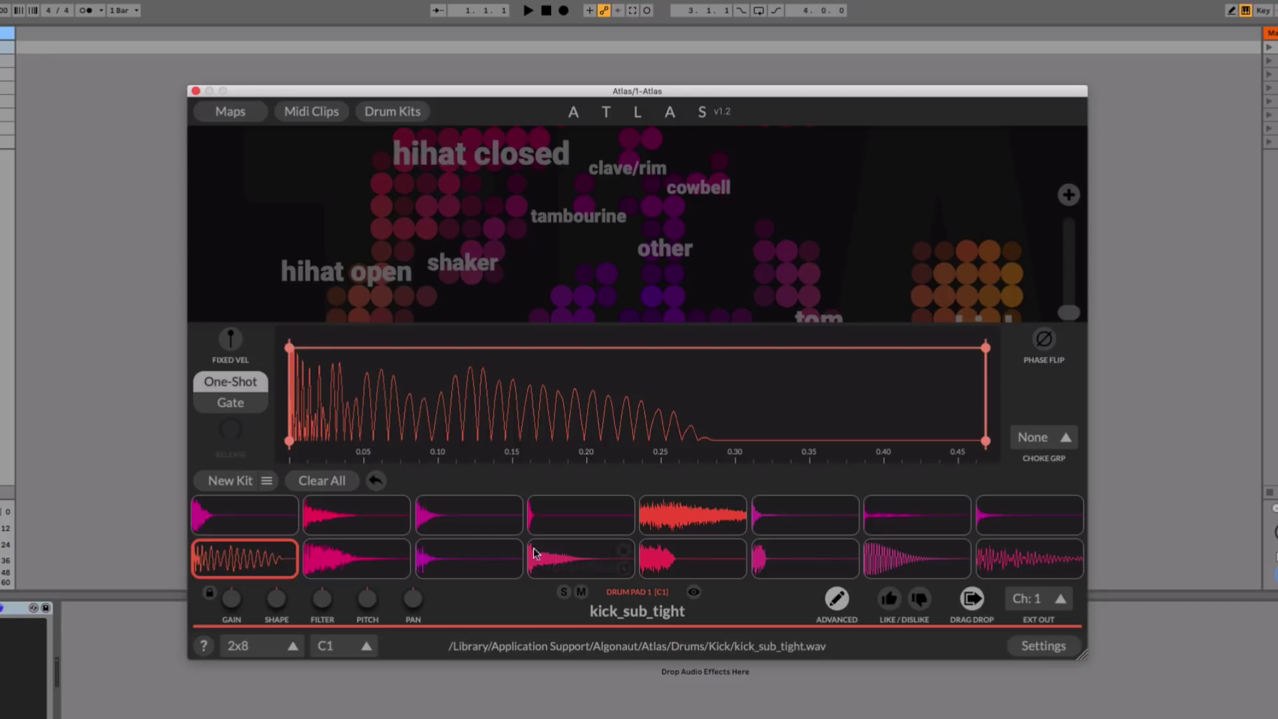
click(357, 564)
click(253, 559)
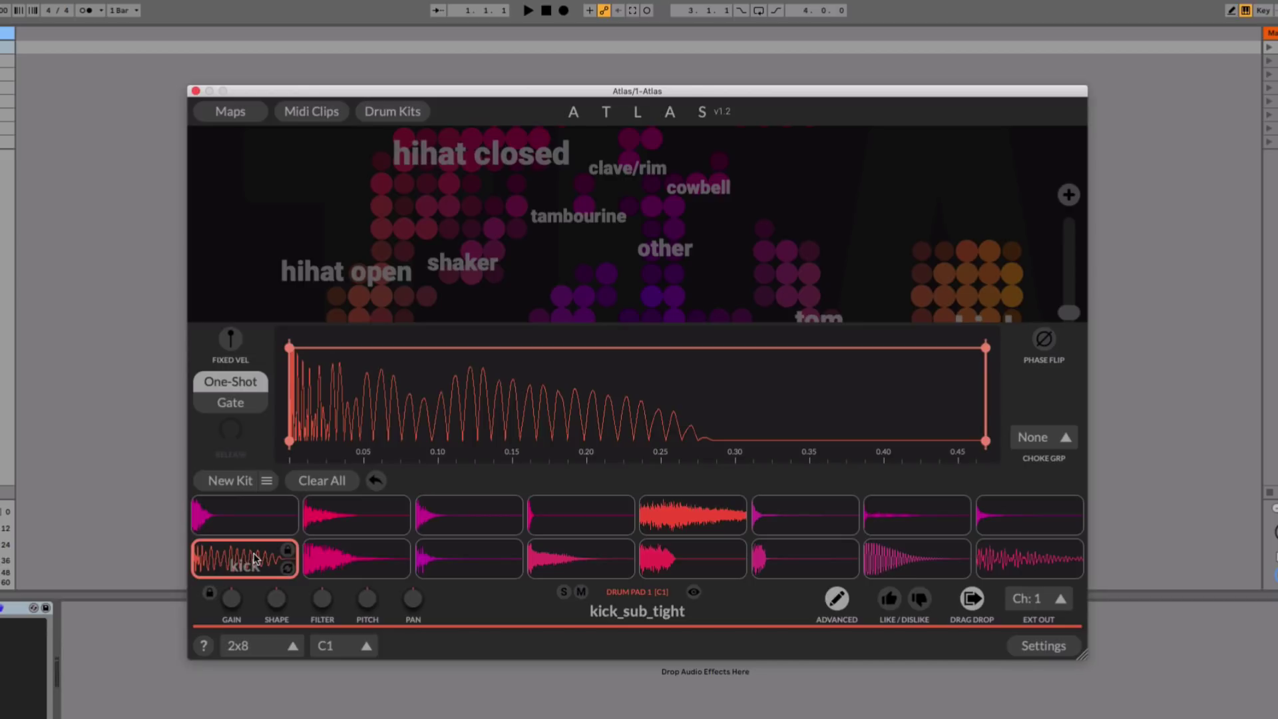
click(513, 417)
click(513, 417)
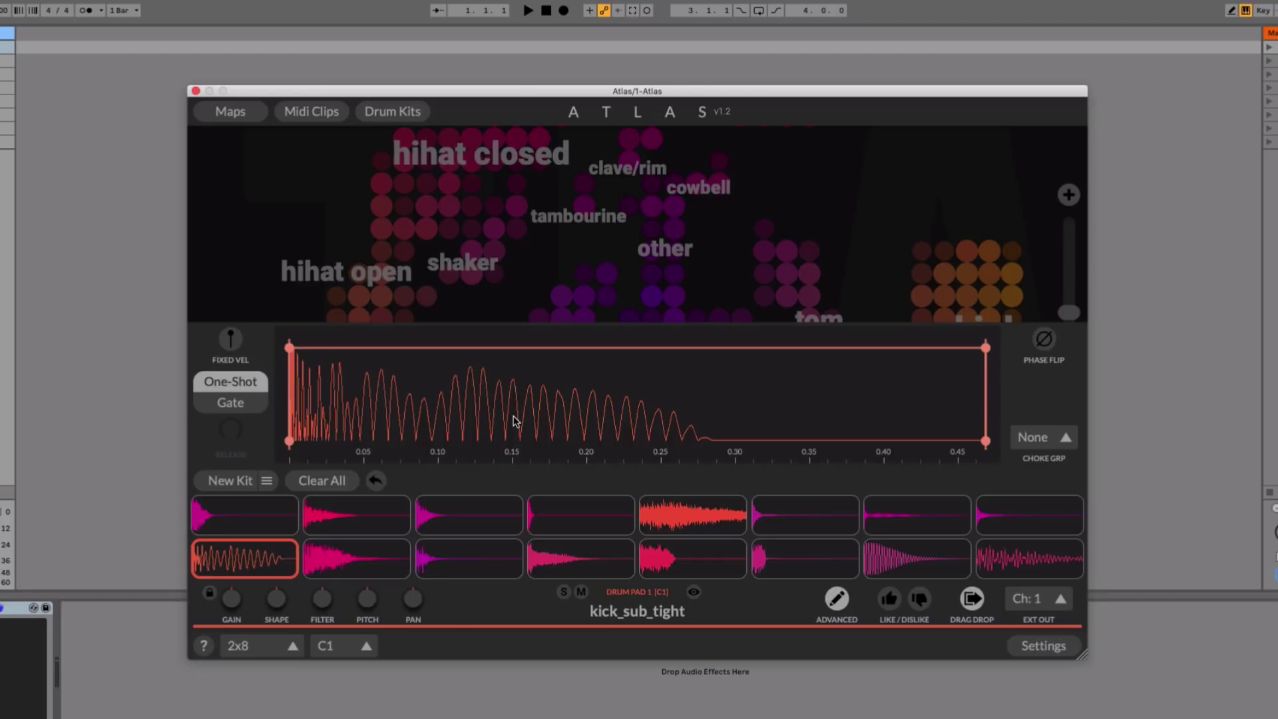
Trim the kick sample to the region from about 0.06 s to about 0.22 s
drag(289, 441, 374, 441)
drag(987, 442, 613, 471)
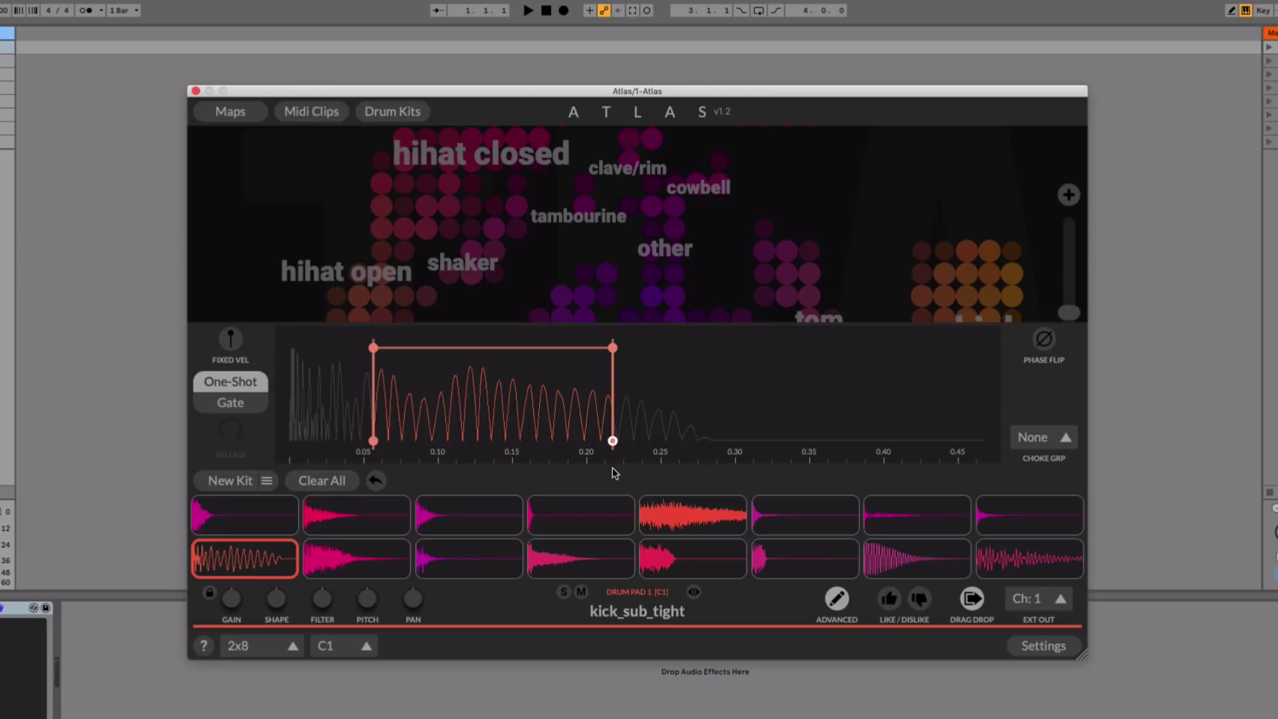
Try a fade-in and a 116 ms fade-out on the kick sample with its end at about 0.27 s, and reset the envelope
drag(374, 347, 411, 347)
drag(603, 350, 542, 348)
drag(608, 440, 690, 440)
drag(616, 348, 517, 348)
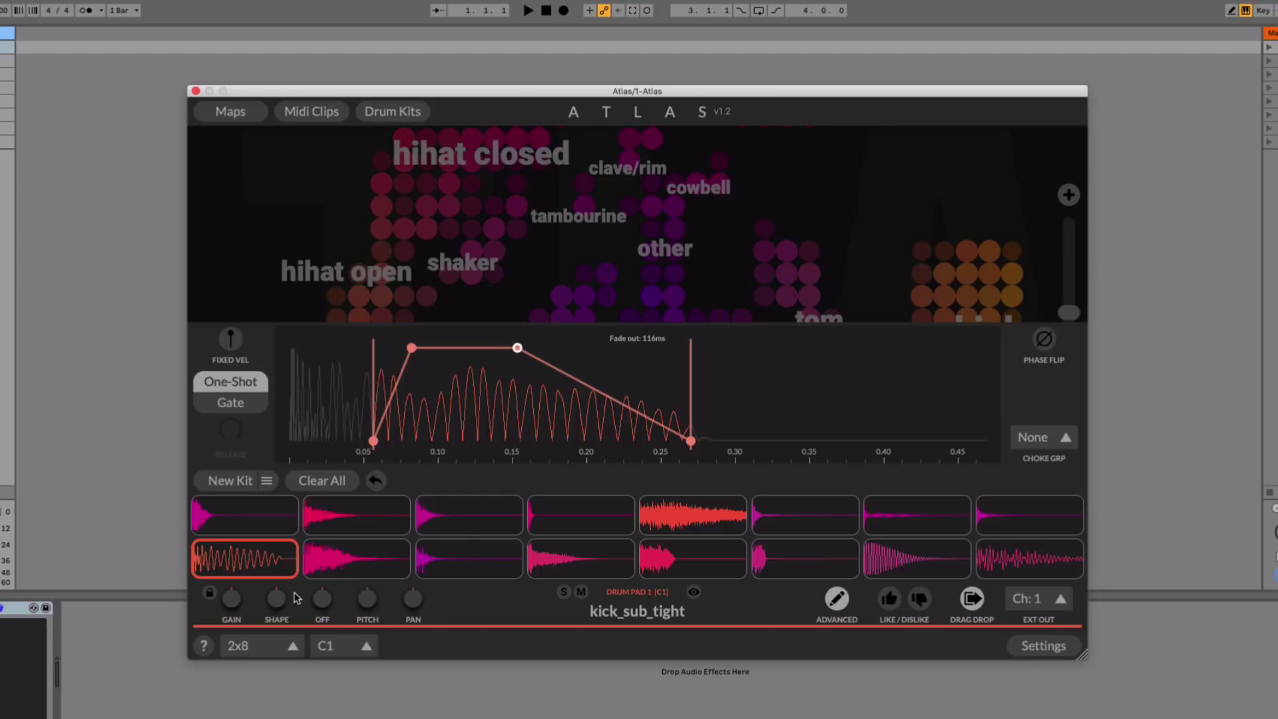
double_click(416, 400)
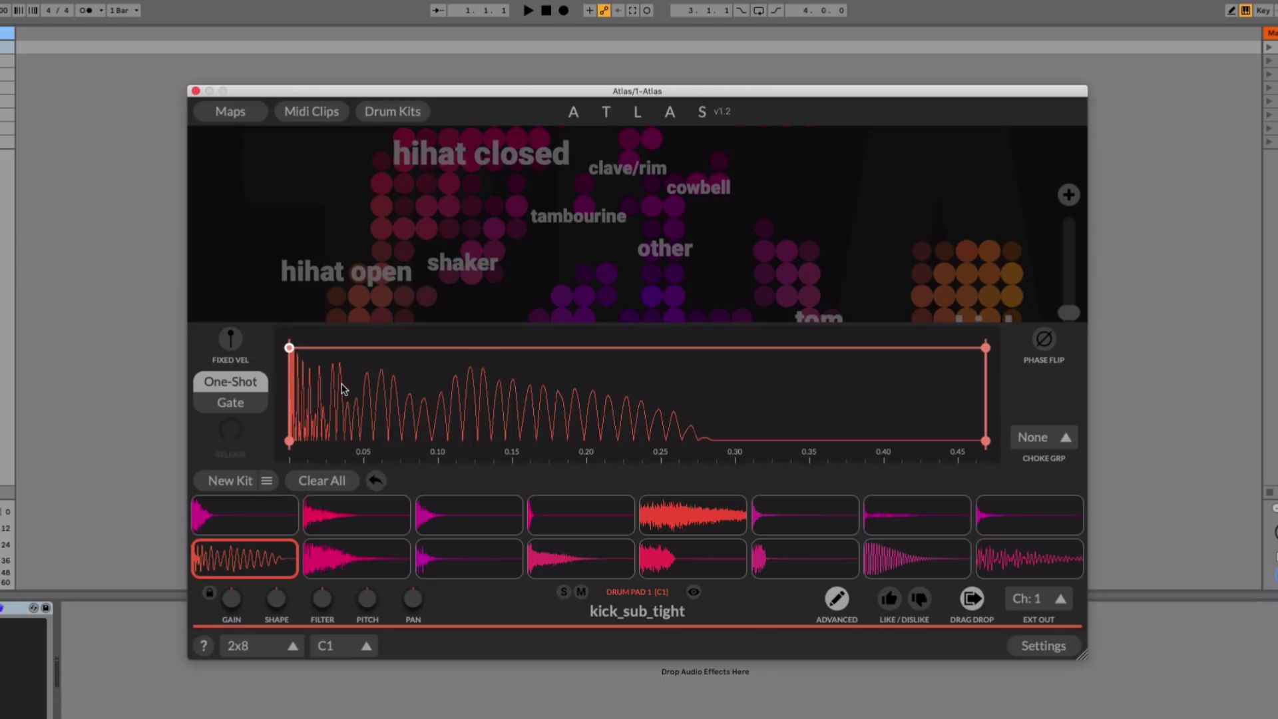
Try the kick in Gate mode with adjusted release and shape, and return it to One-Shot
click(240, 402)
click(250, 383)
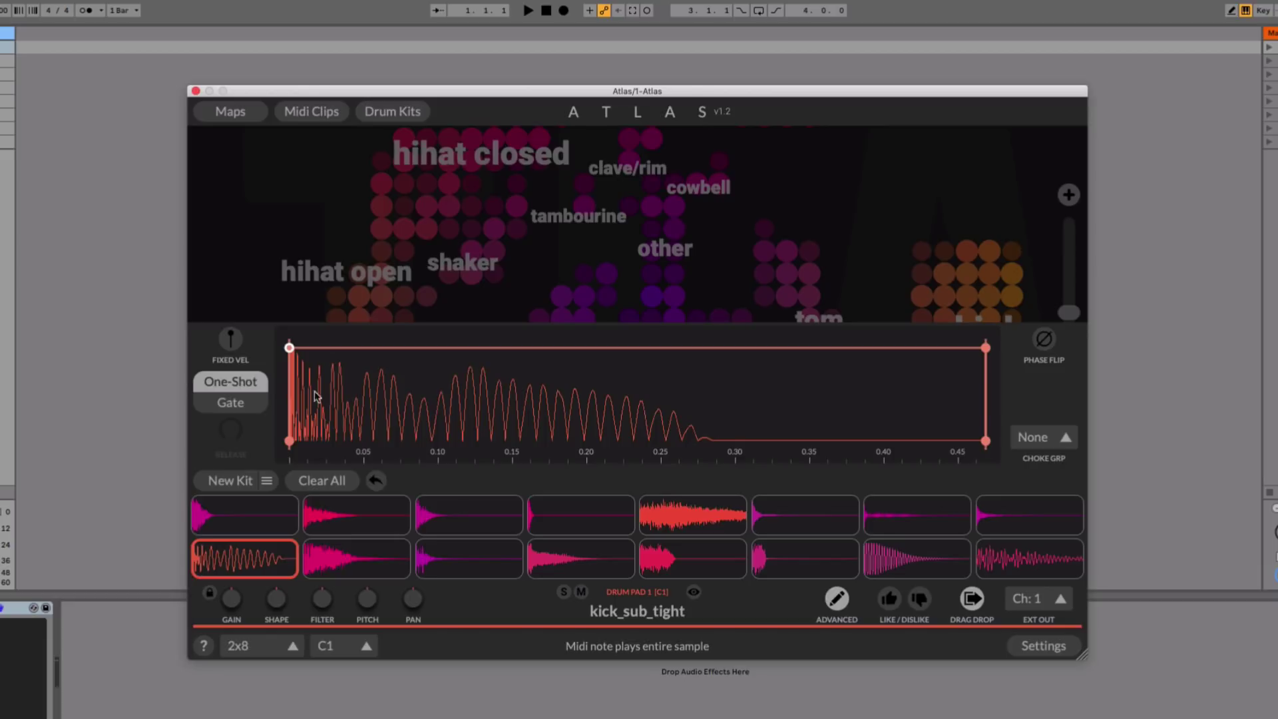
click(249, 408)
drag(231, 430, 232, 459)
drag(240, 537, 277, 609)
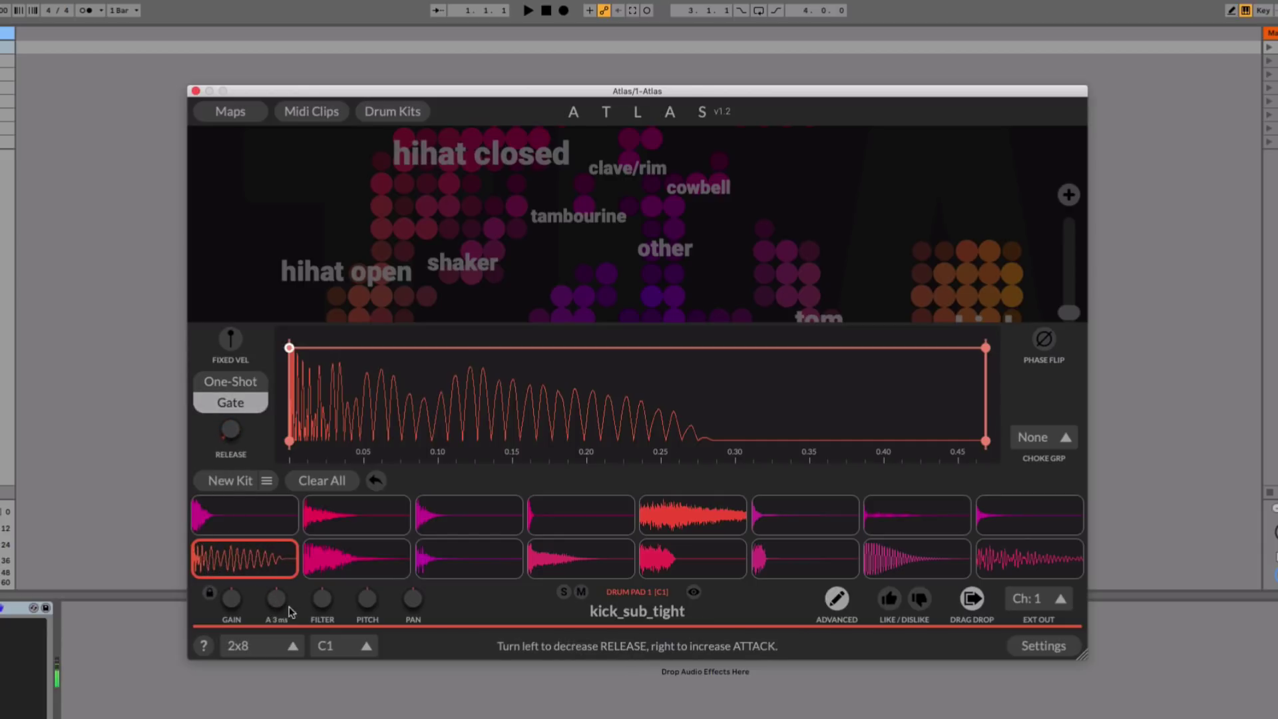
click(231, 382)
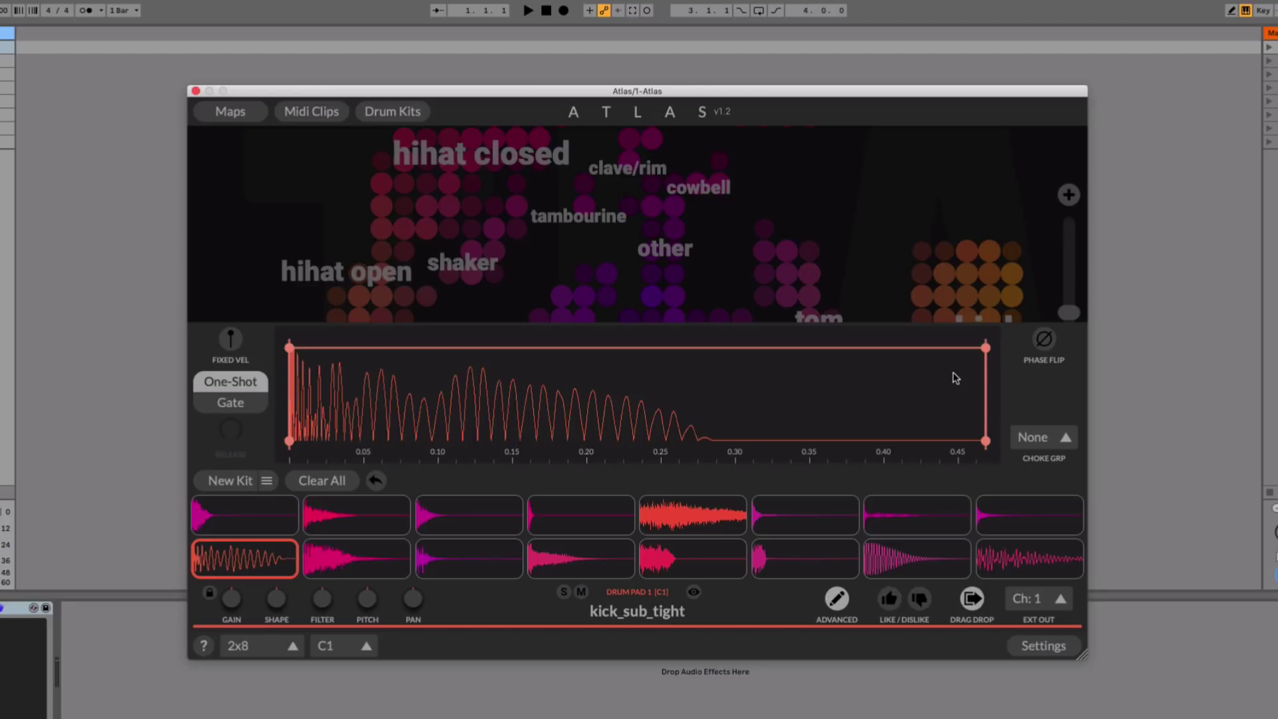
Check the choke group options available for the kick pad
click(1056, 438)
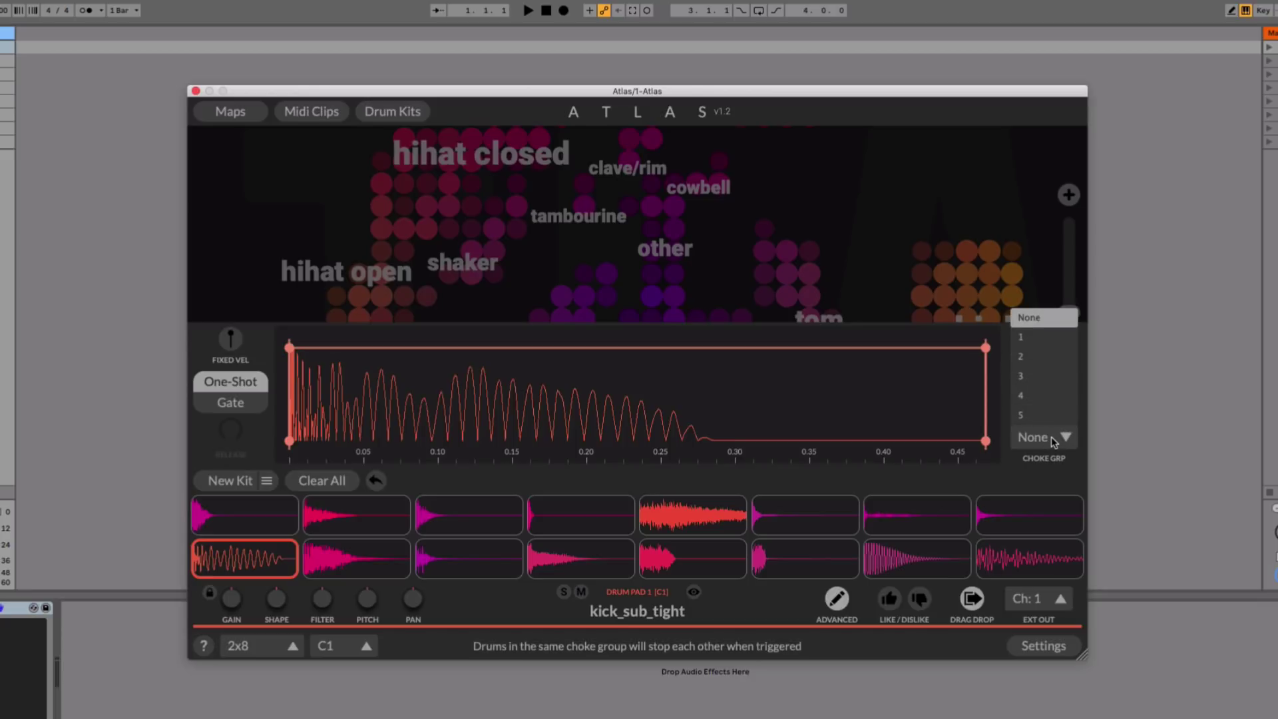
click(1051, 436)
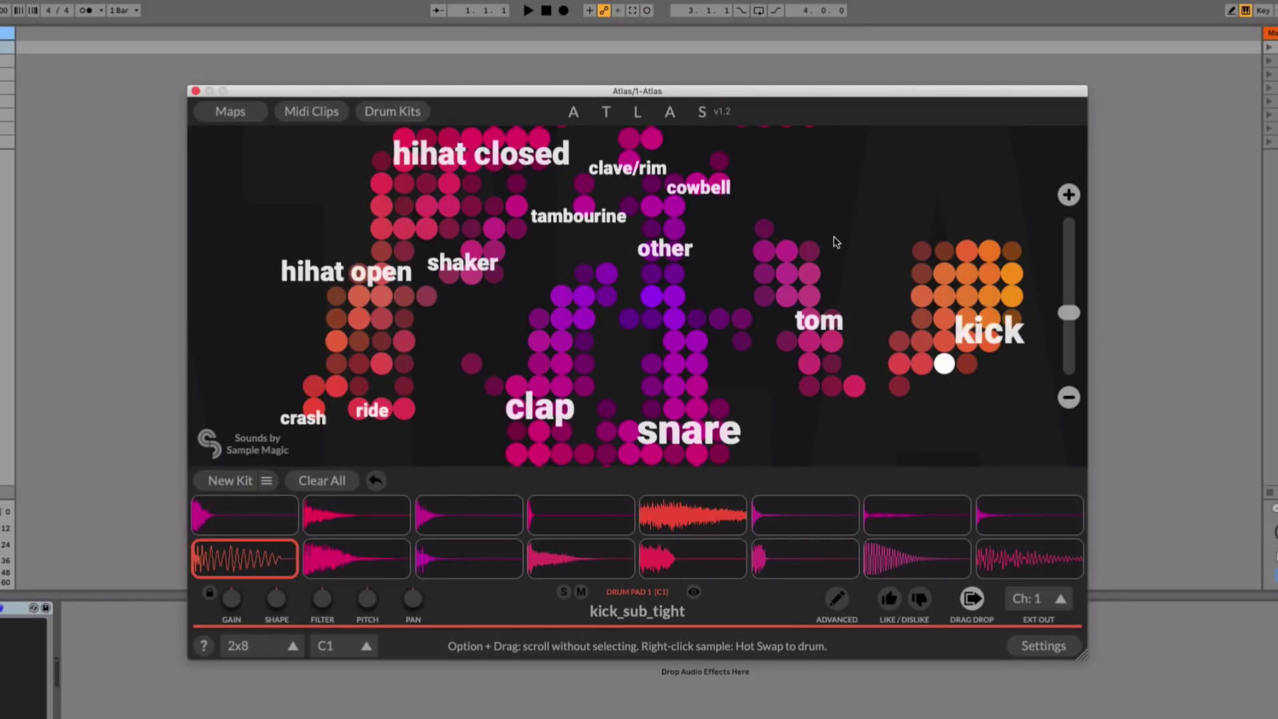
Open the application settings and examine the default drum pad layout, midi root note and 'New Kit' configuration options
click(1025, 644)
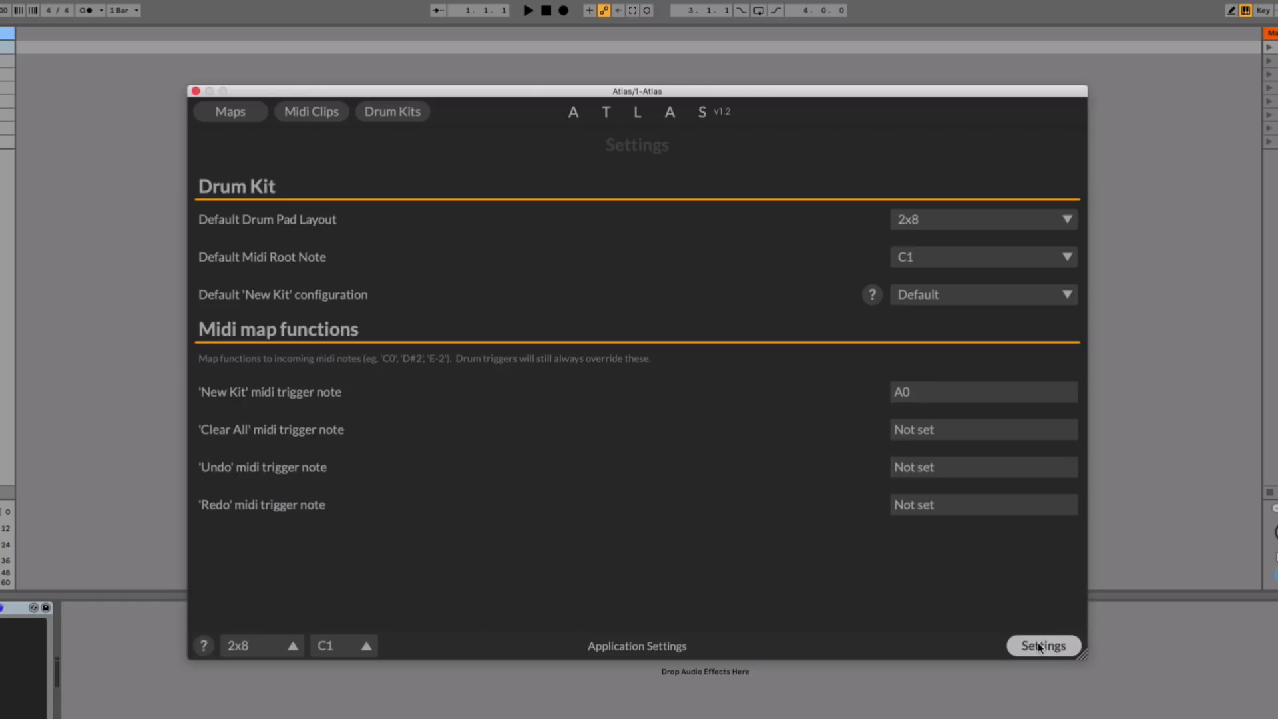
click(969, 219)
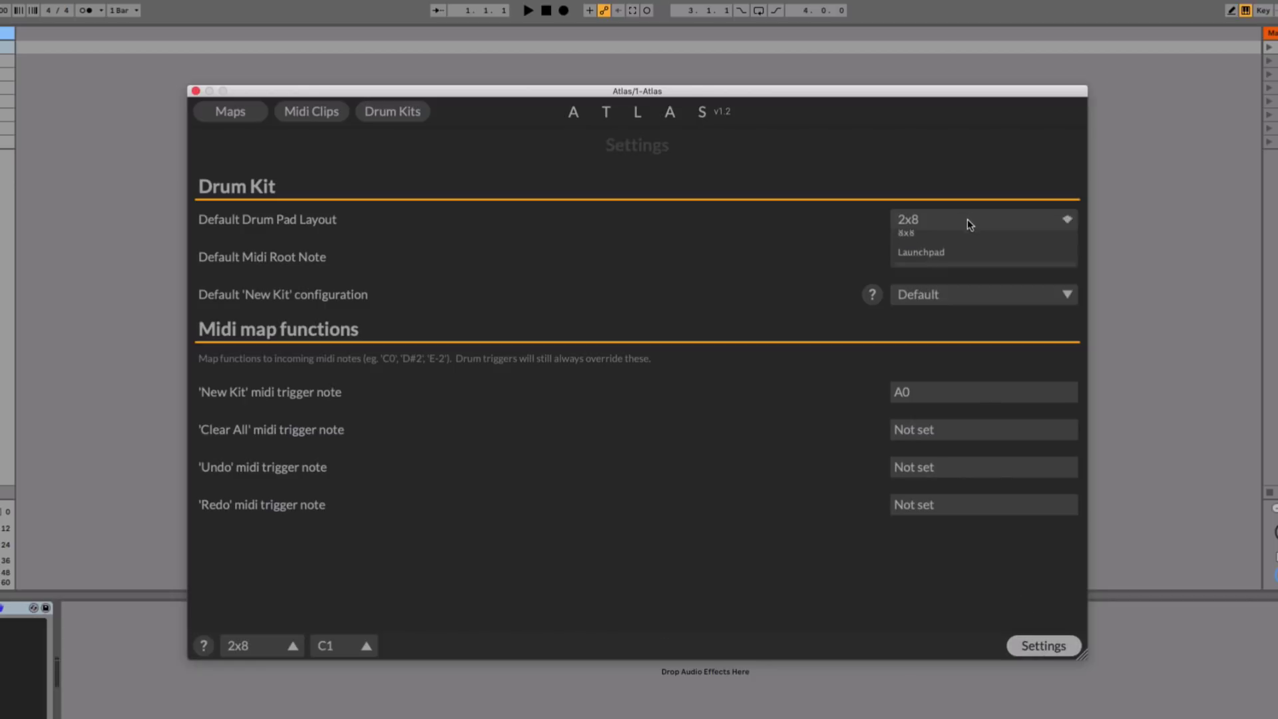
click(968, 217)
click(961, 256)
click(960, 274)
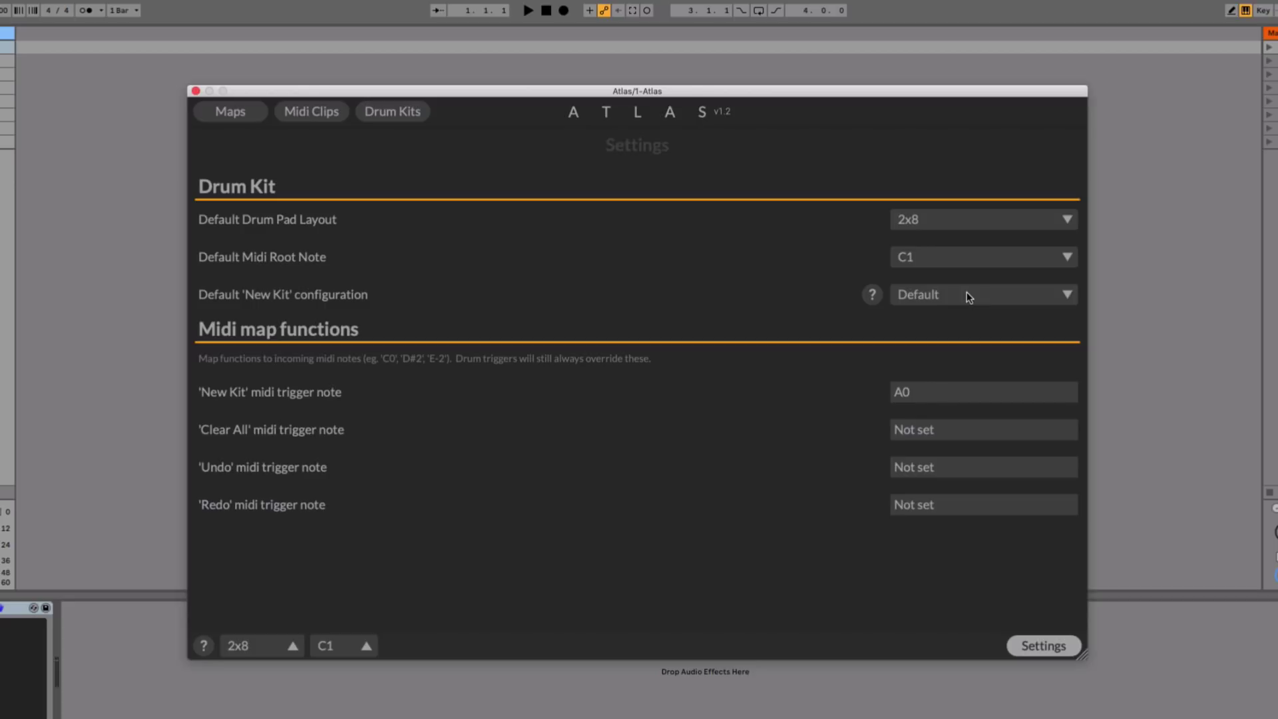
click(969, 297)
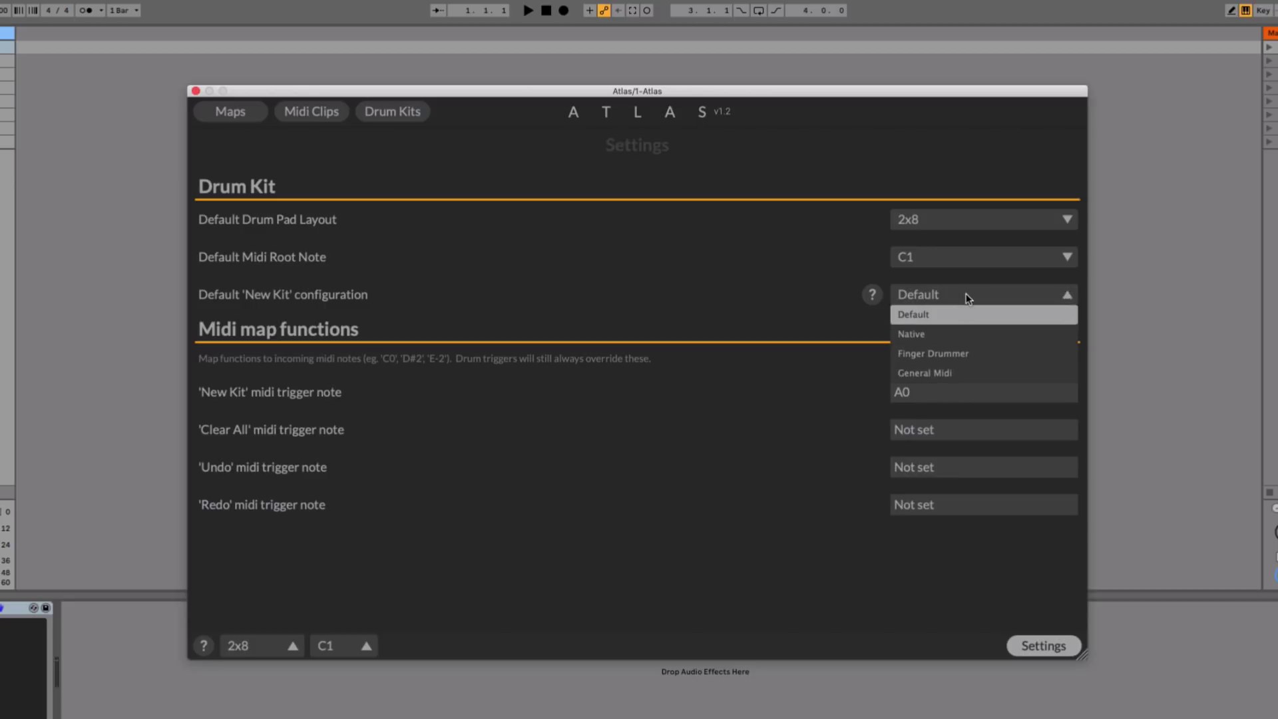
click(965, 294)
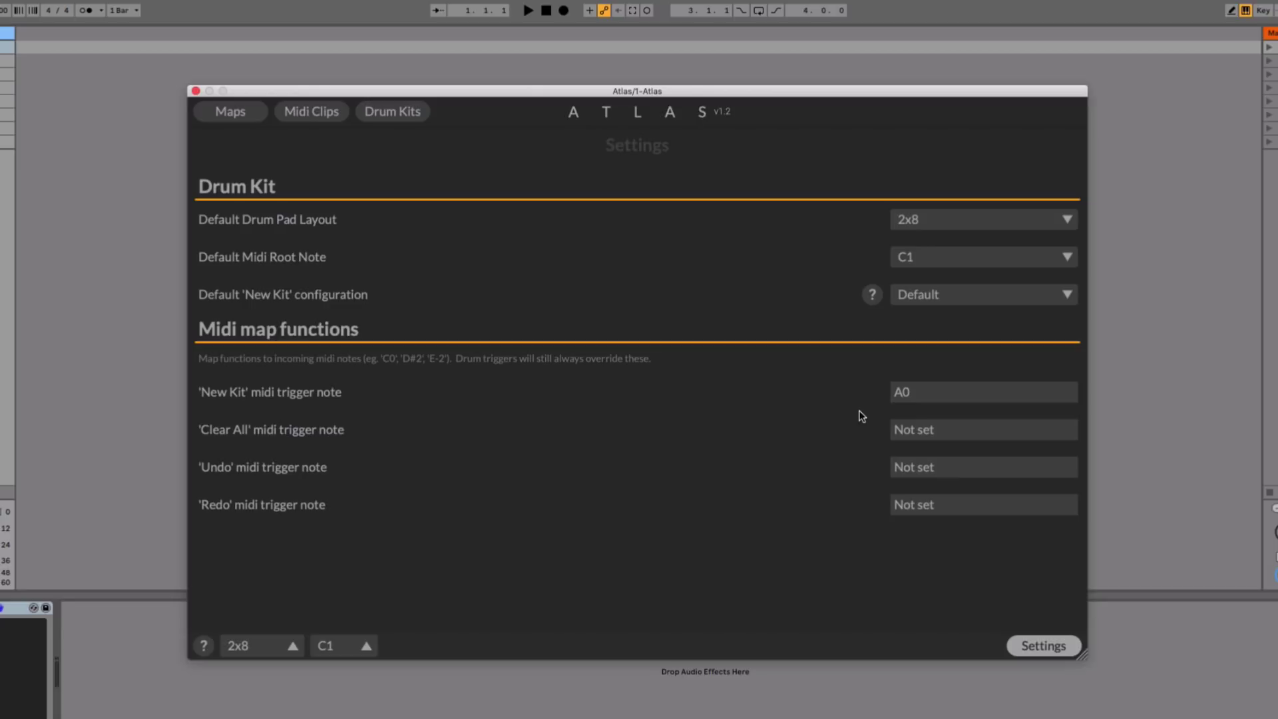
Set the 'New Kit' midi trigger note to B6
click(912, 392)
text(B6)
key(Return)
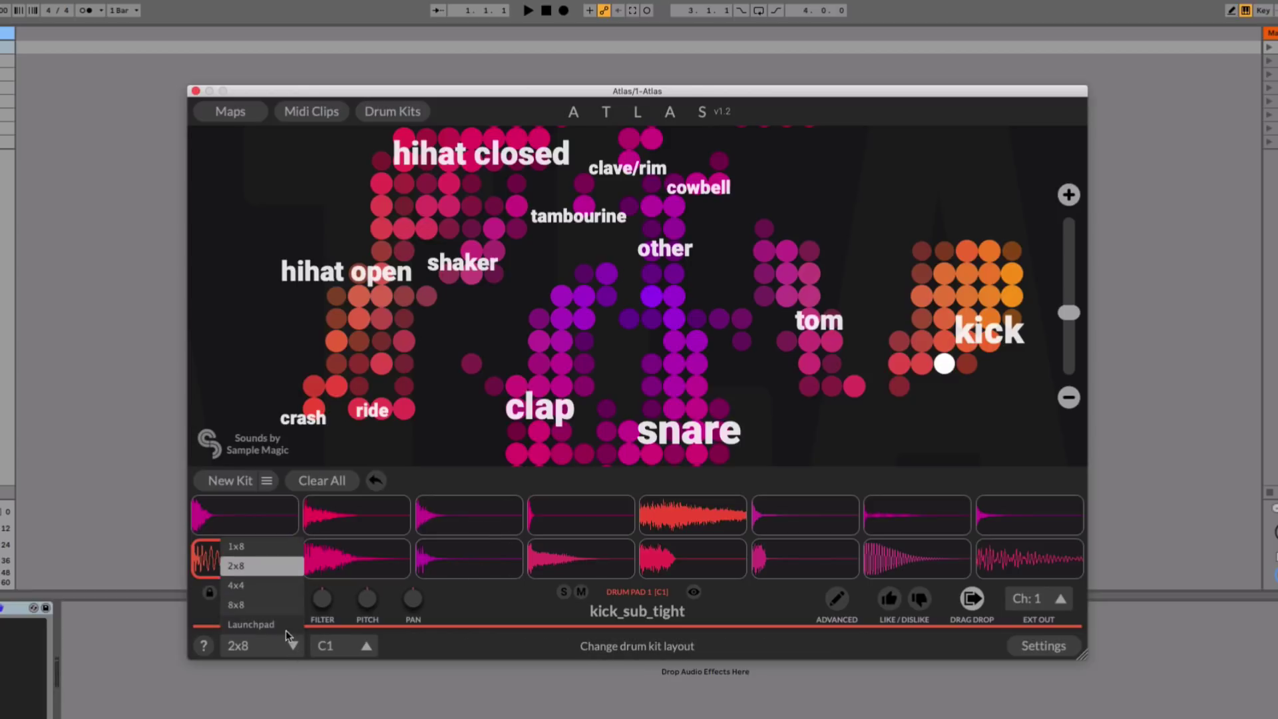
Switch the drum kit layout to Launchpad
click(273, 632)
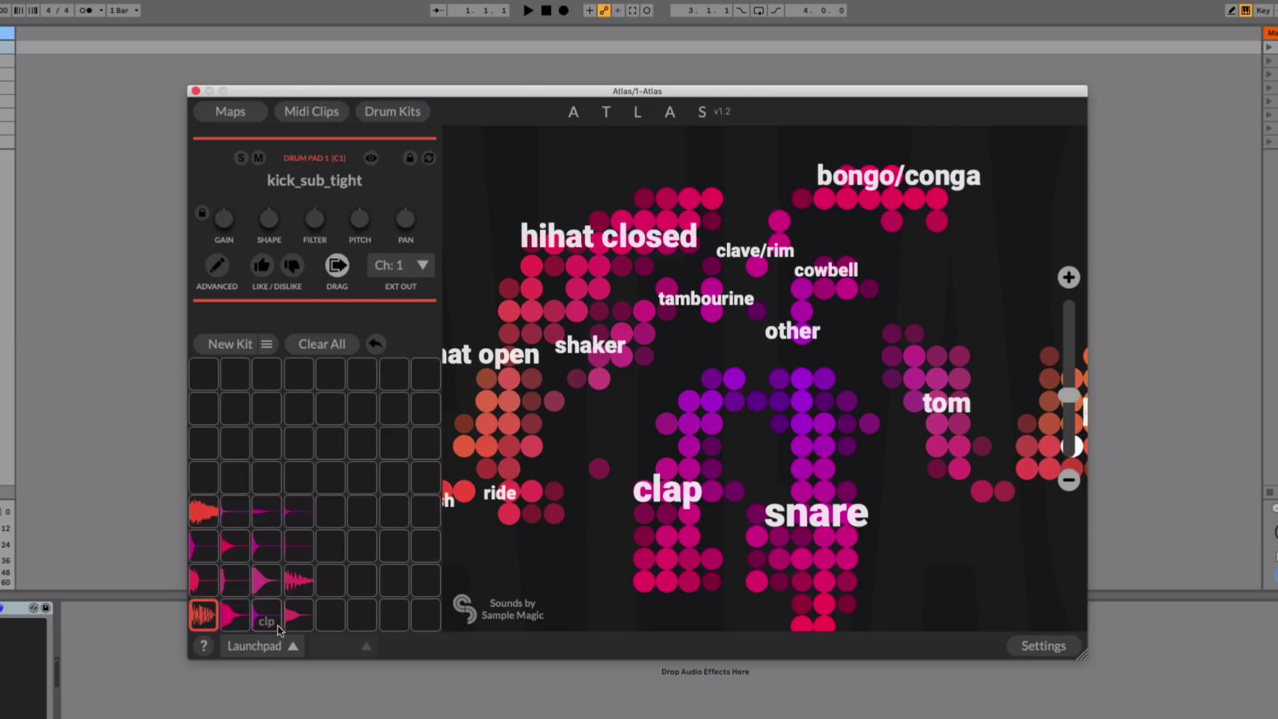